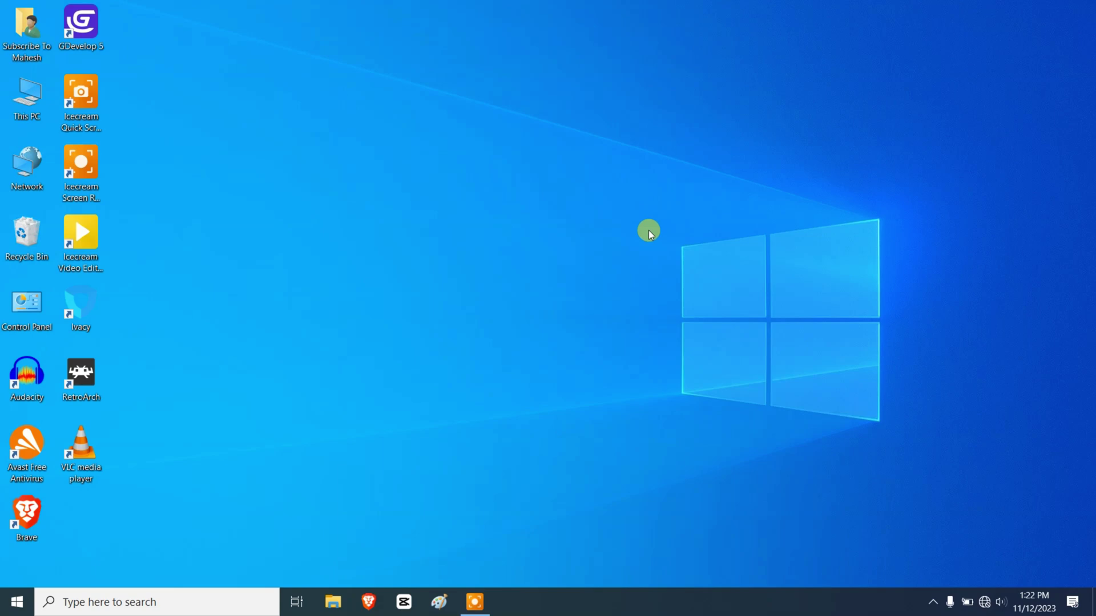
Step: Refresh the desktop, then launch Windows Security from Settings' Update & Security page
right_click(648, 164)
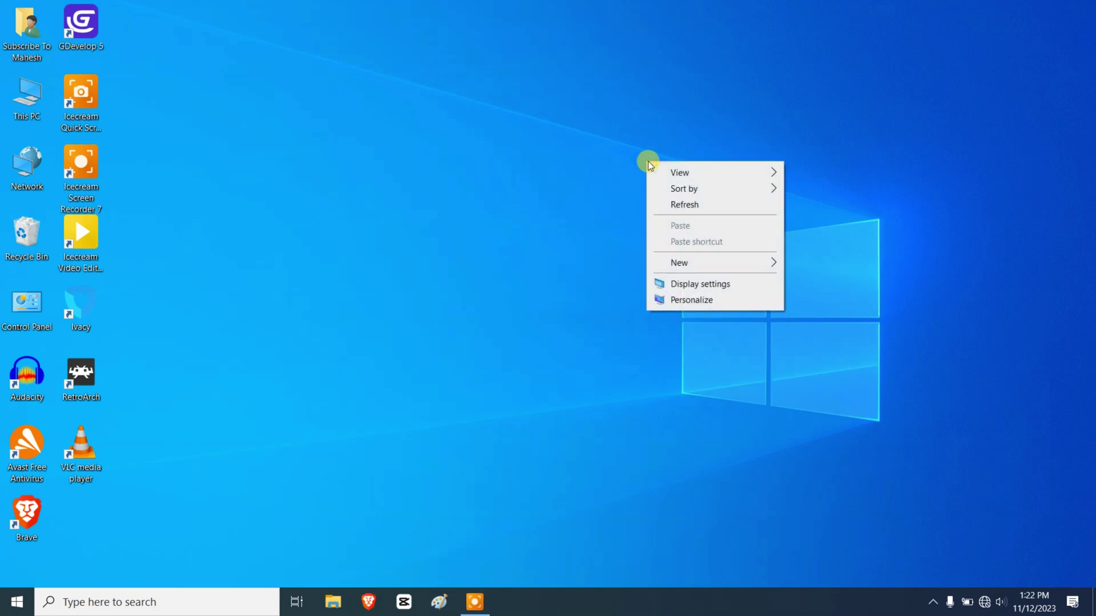
left_click(721, 203)
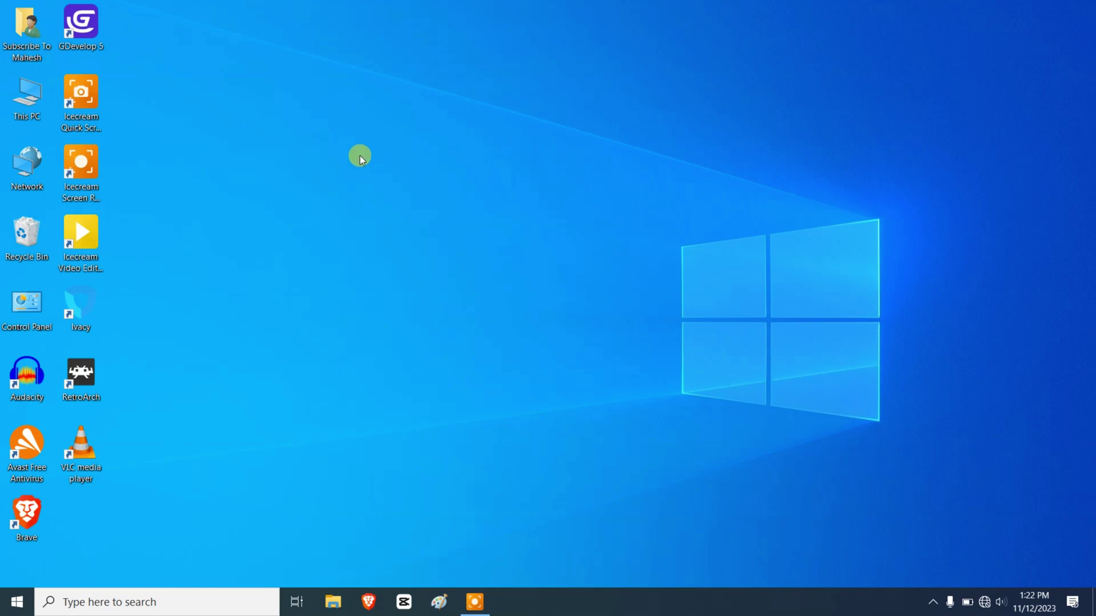
key("super+i")
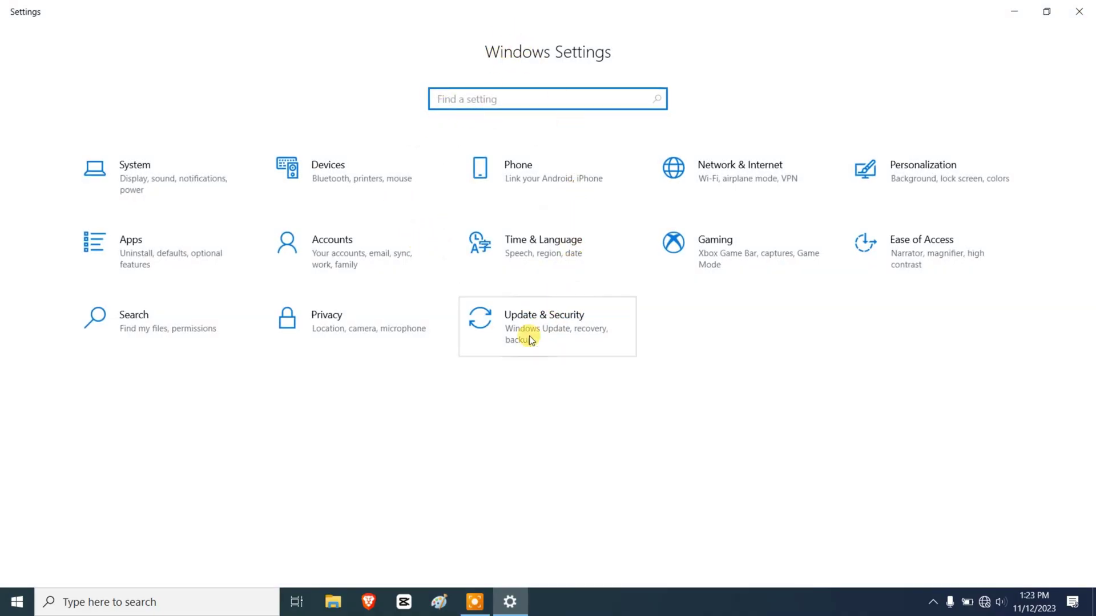
left_click(536, 318)
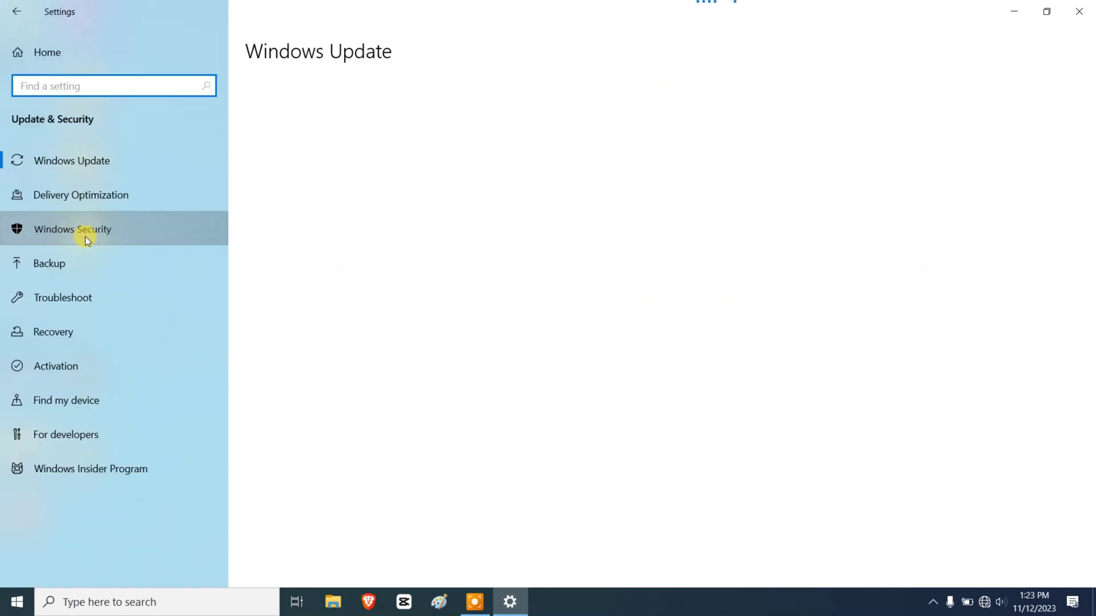
left_click(85, 239)
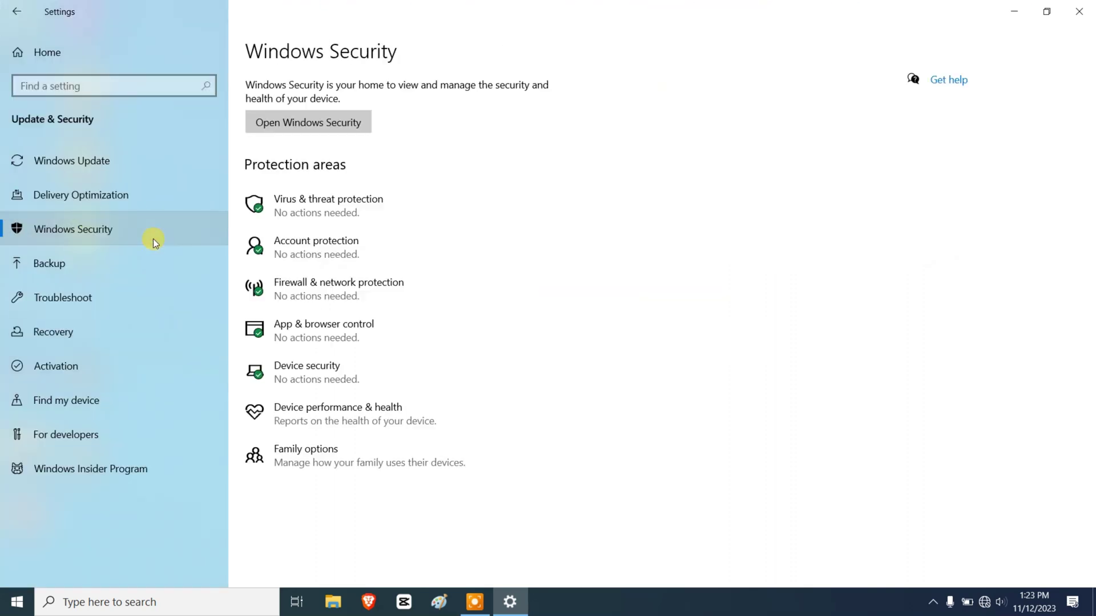
left_click(342, 129)
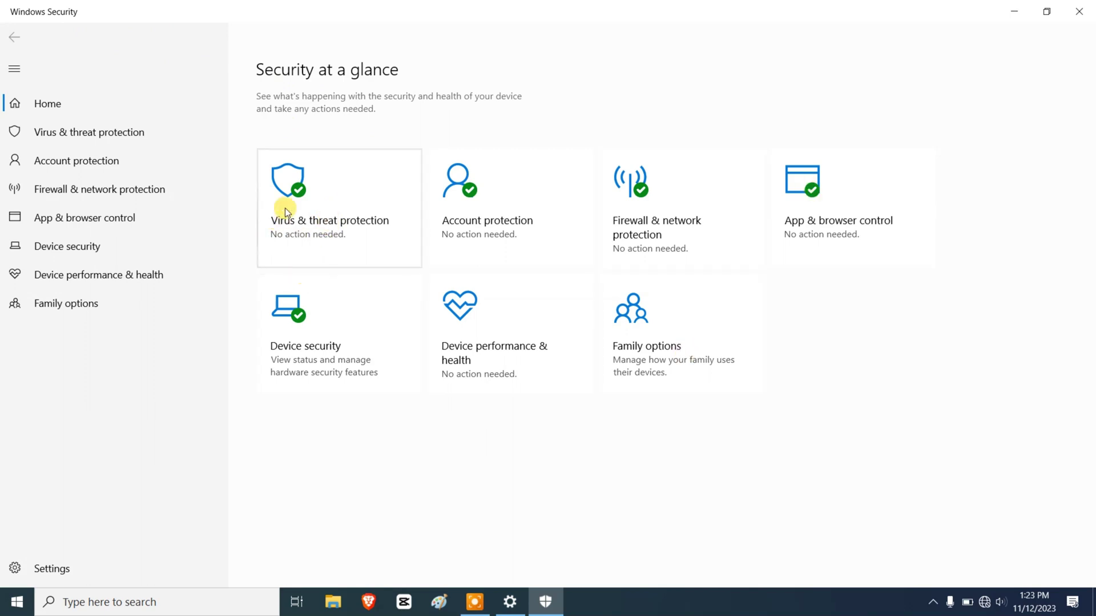
Step: Switch off Real-time, Cloud-delivered and Tamper Protection in the Virus & threat protection settings
left_click(331, 230)
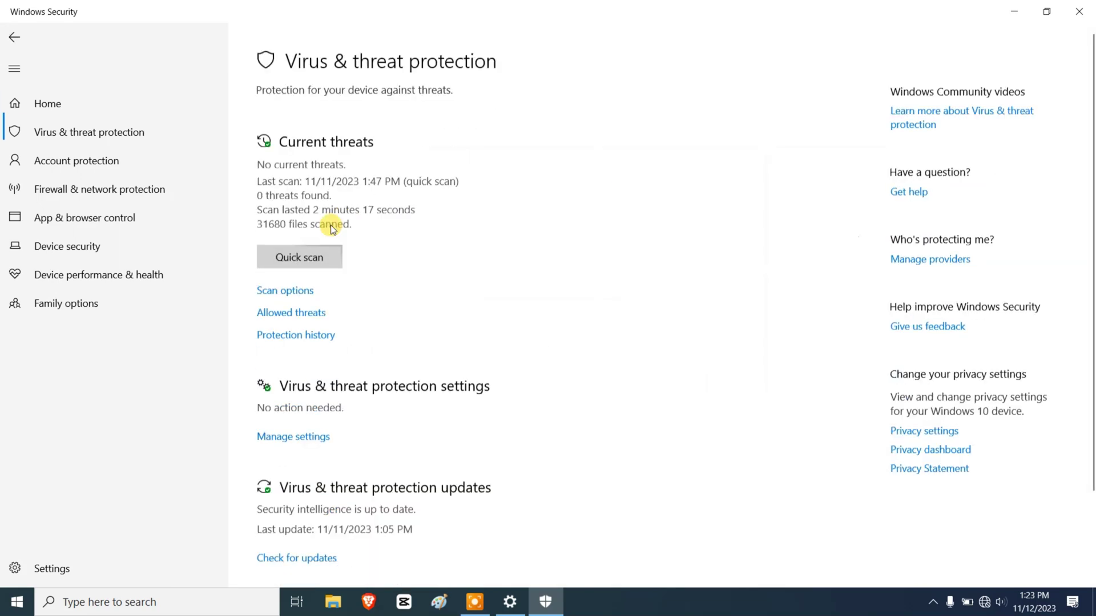
left_click(313, 436)
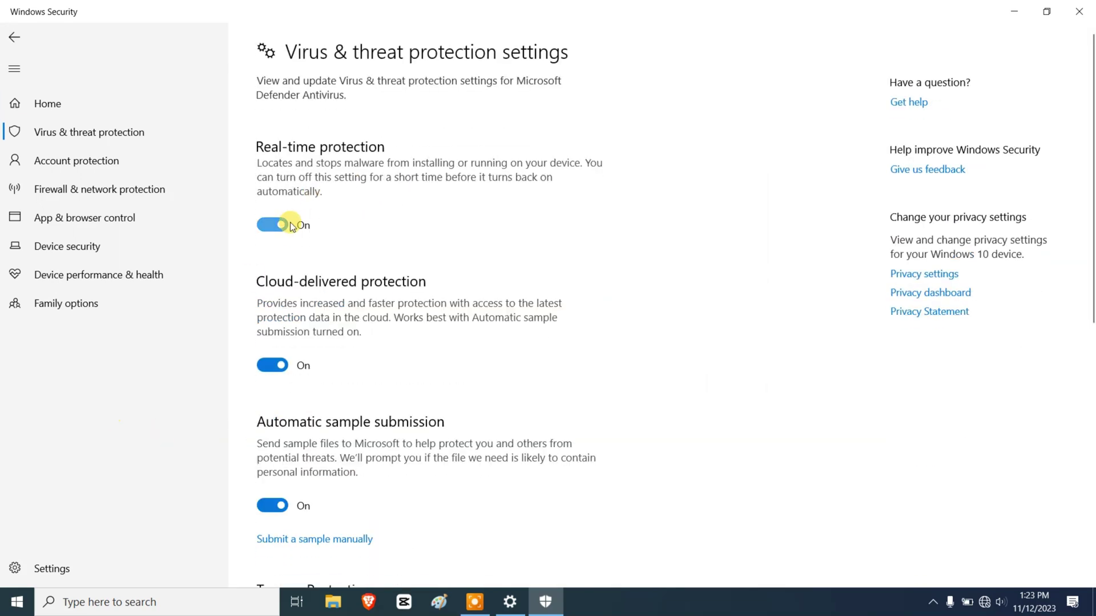
left_click(290, 222)
left_click(281, 367)
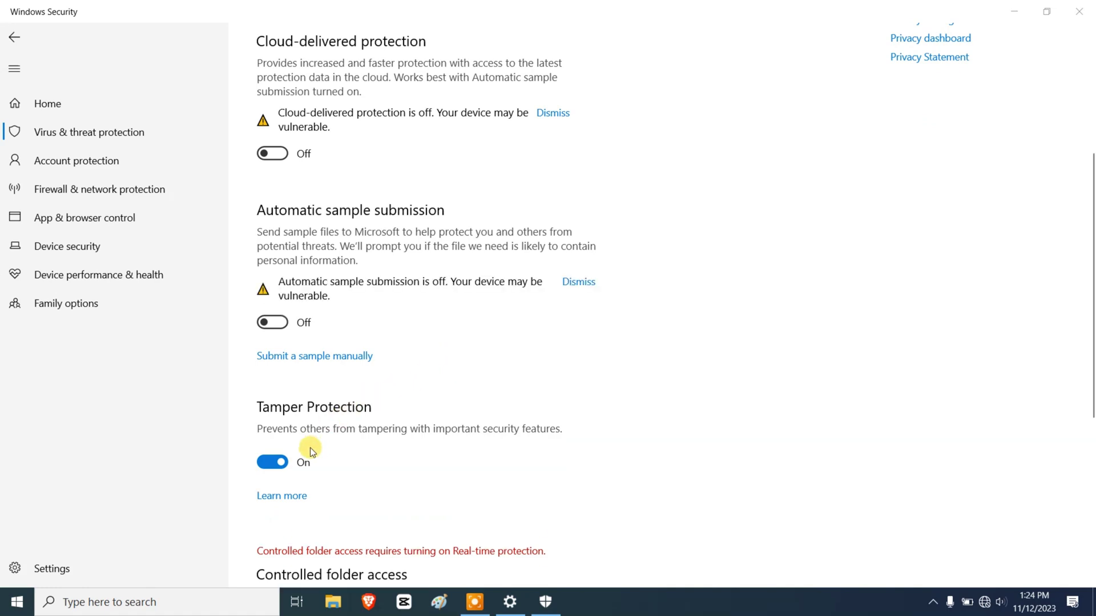
left_click(283, 462)
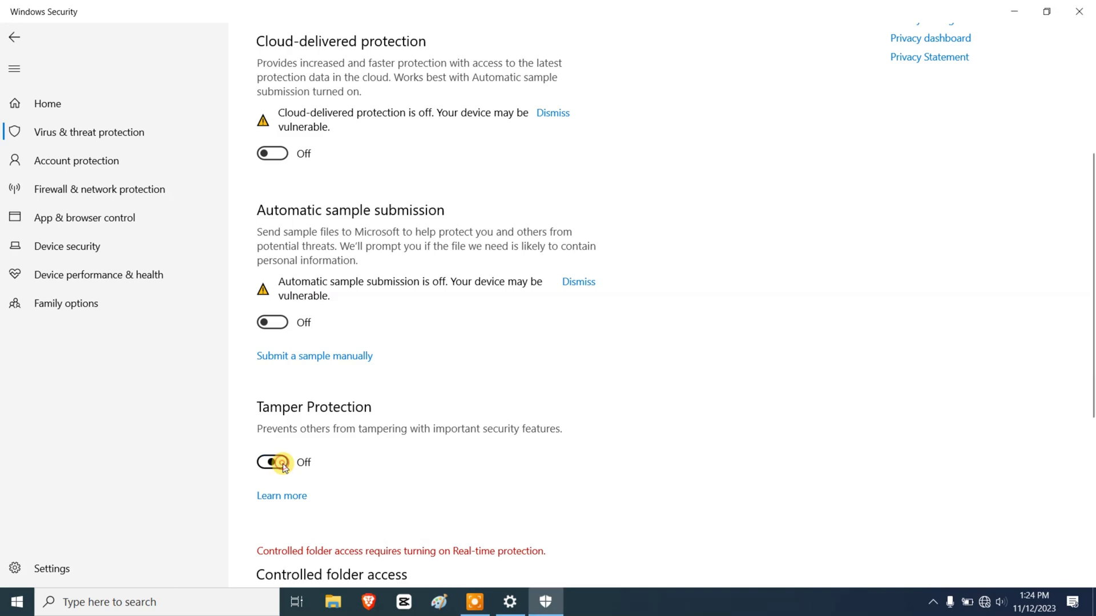
scroll(345, 433, "down", 5)
scroll(284, 408, "down", 2)
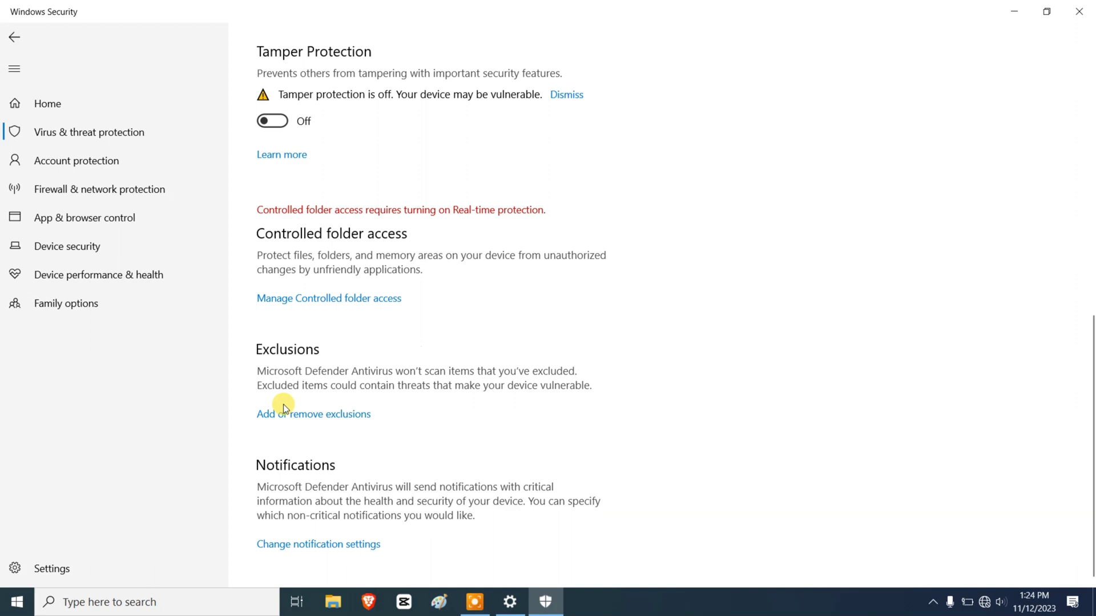
scroll(237, 369, "up", 7)
Step: Look at the Account protection page and come back to Security at a glance
left_click(114, 107)
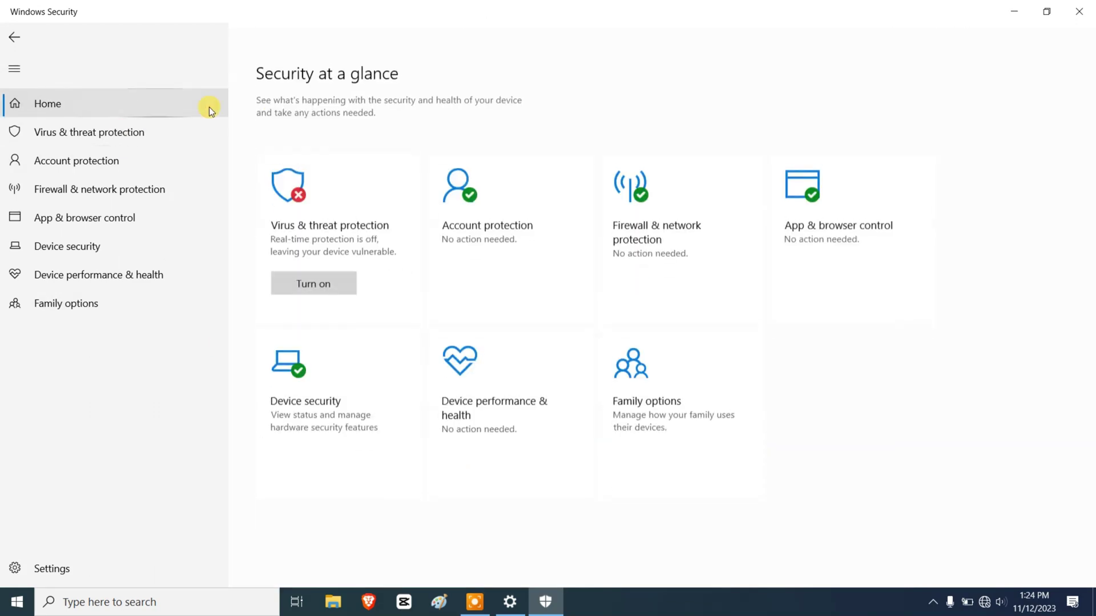
left_click(490, 227)
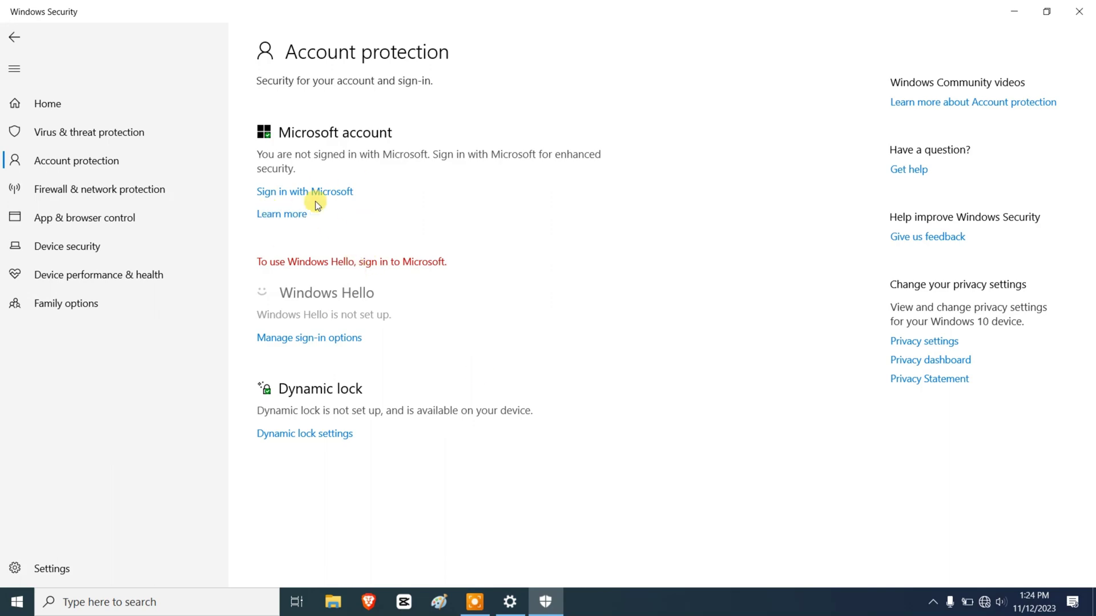
left_click(88, 108)
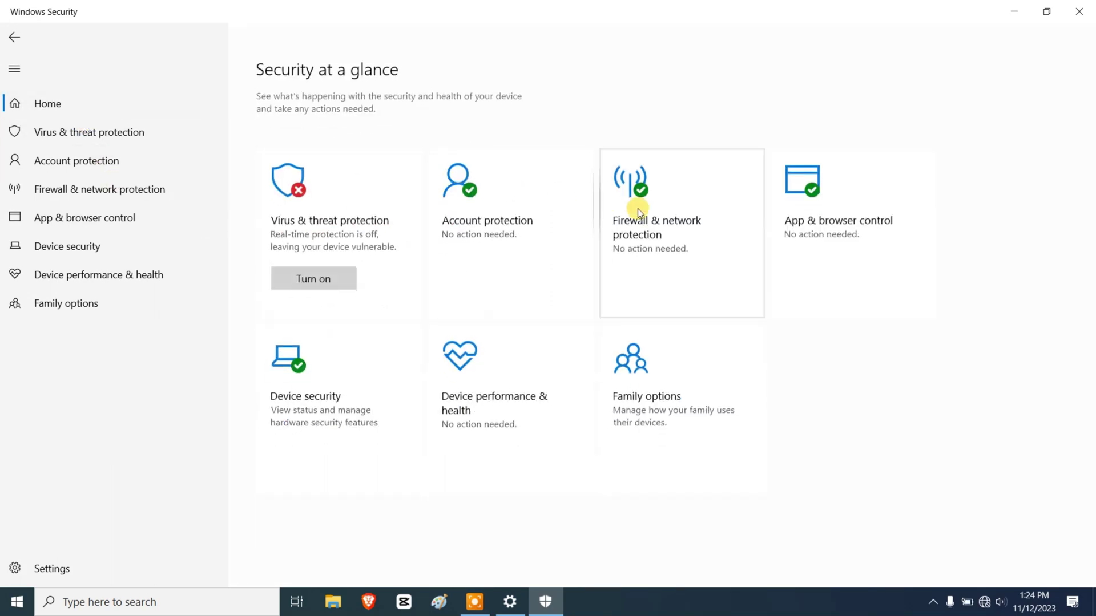
Step: Turn off the Domain network firewall and go through the Private and Public network firewall pages
left_click(679, 237)
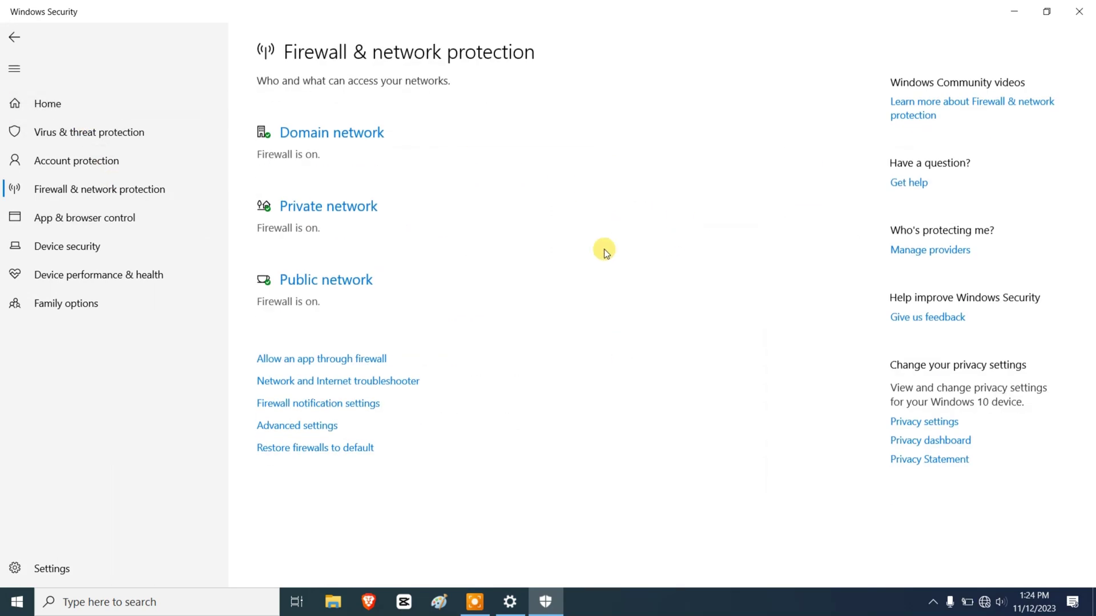
left_click(316, 135)
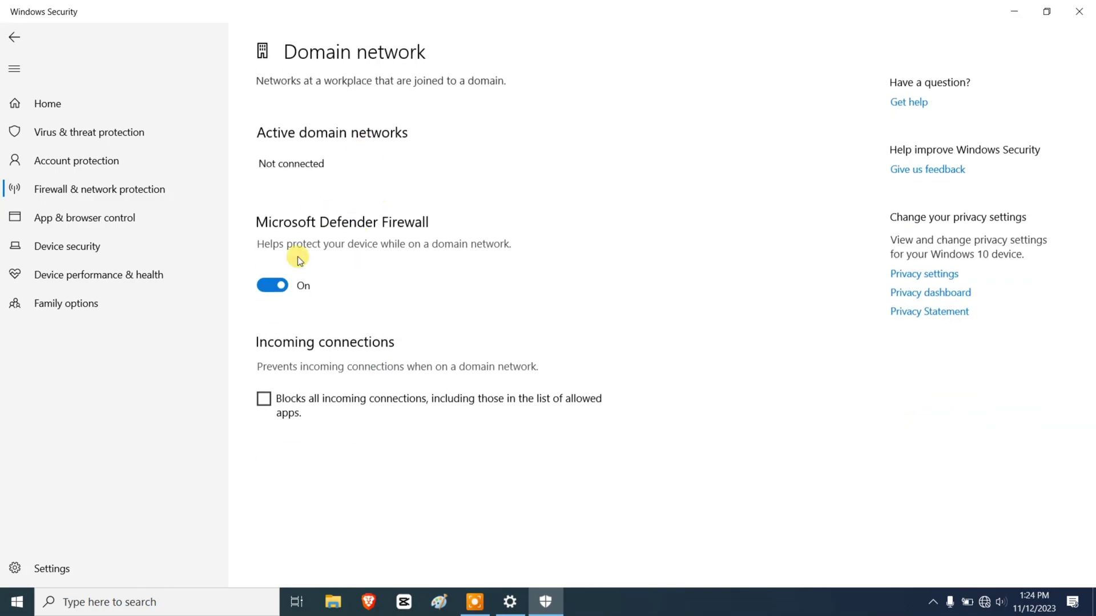
left_click(282, 293)
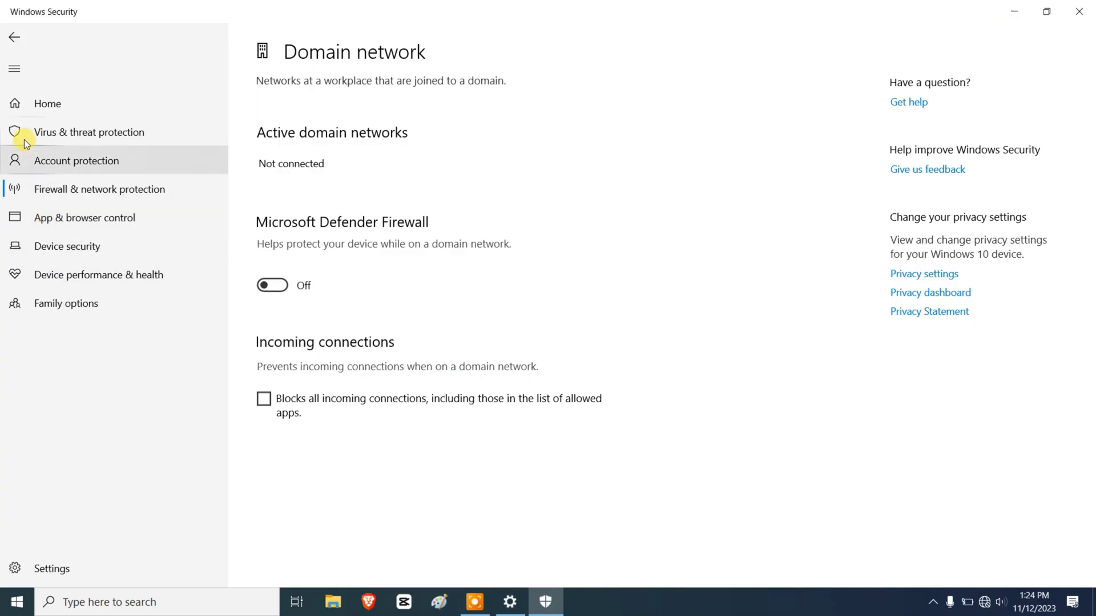
left_click(9, 46)
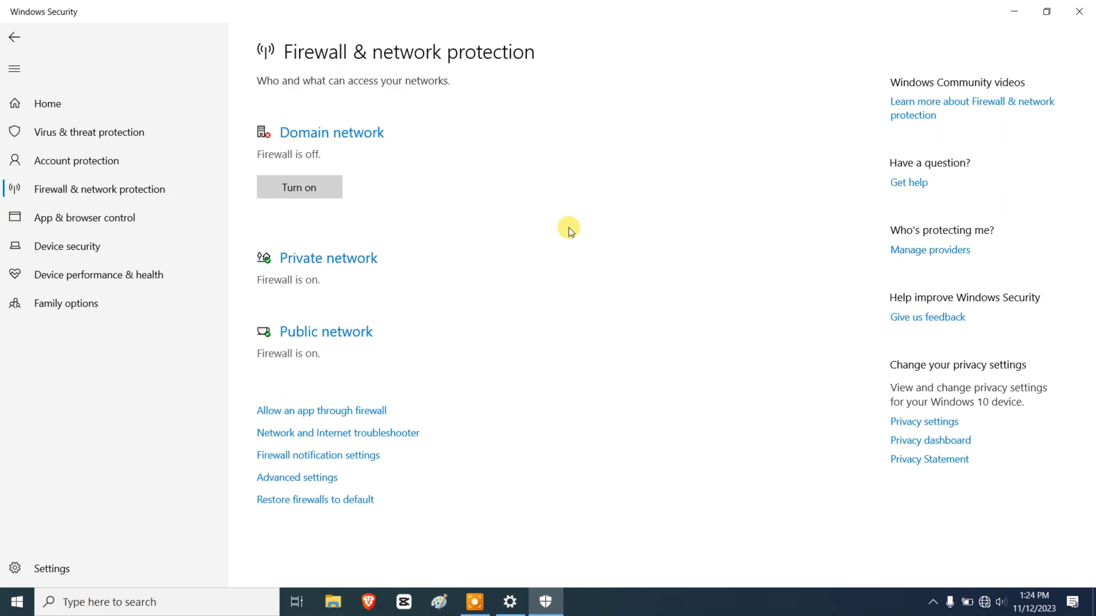
left_click(297, 294)
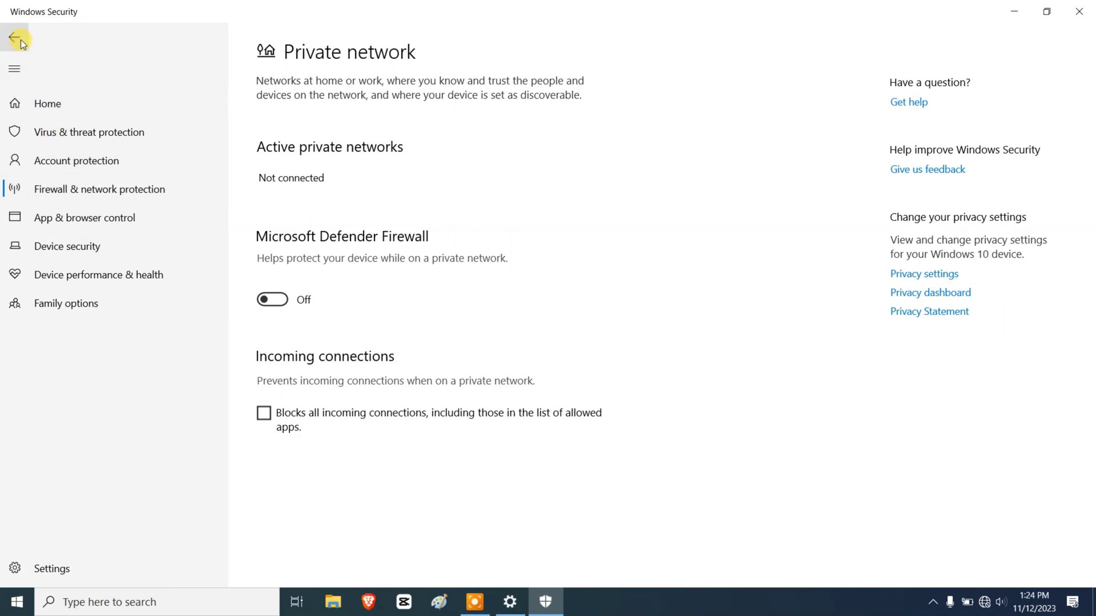
left_click(21, 40)
left_click(324, 446)
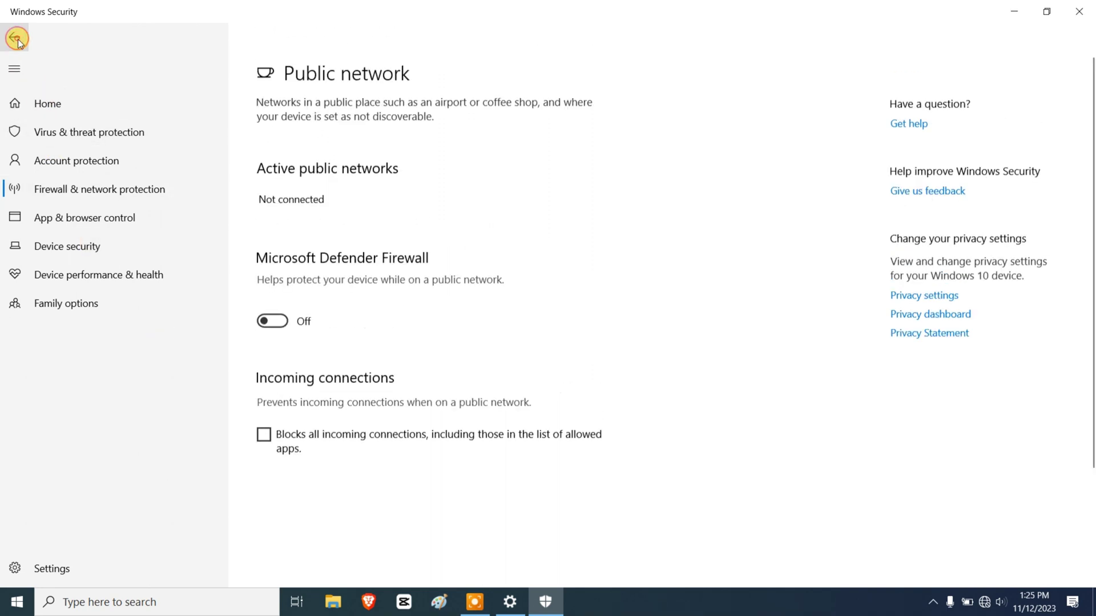
scroll(376, 282, "up", 1)
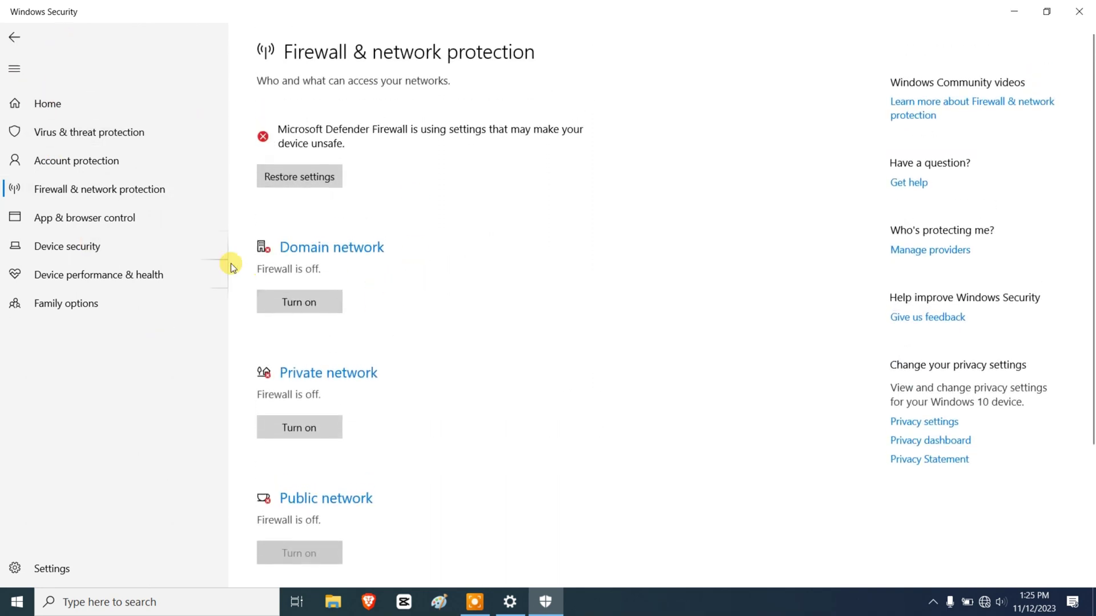
Step: Turn off the reputation-based protections, including SmartScreen for Microsoft Store apps, and return Home
left_click(47, 105)
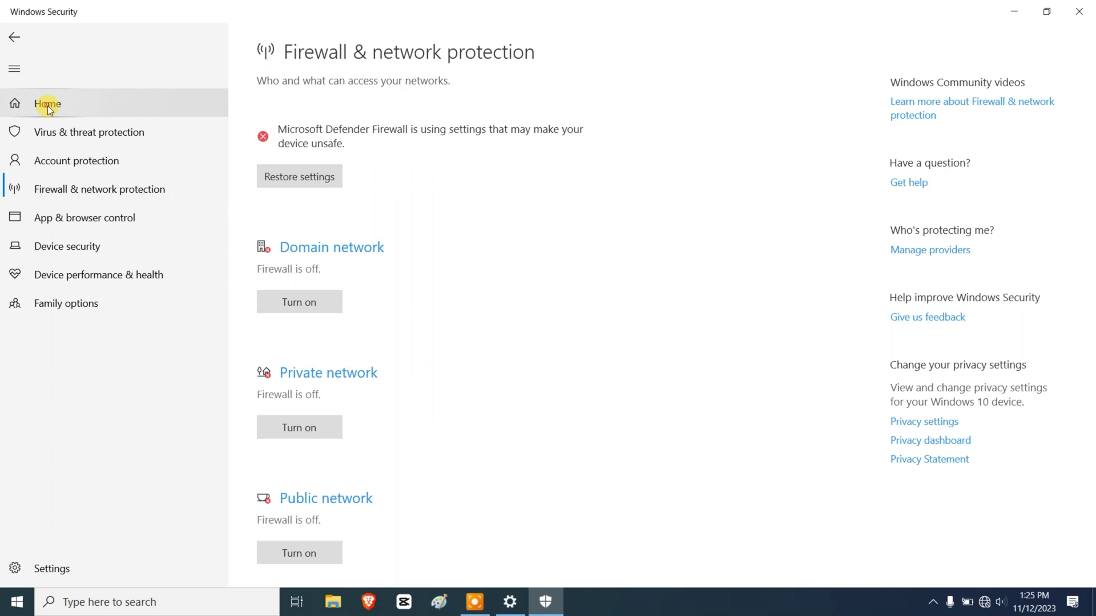
left_click(867, 236)
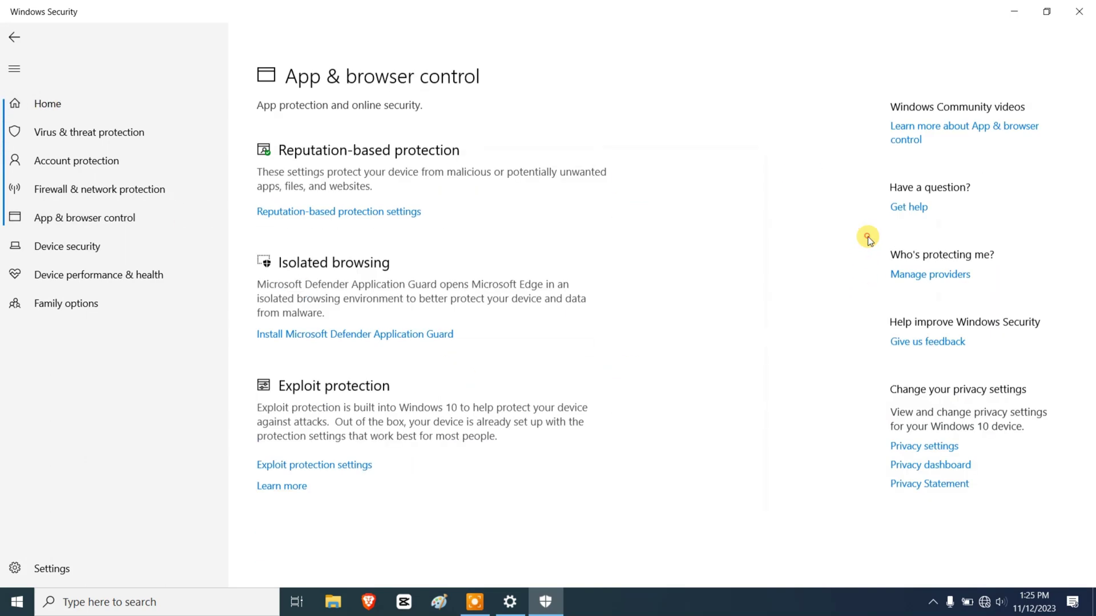
left_click(347, 190)
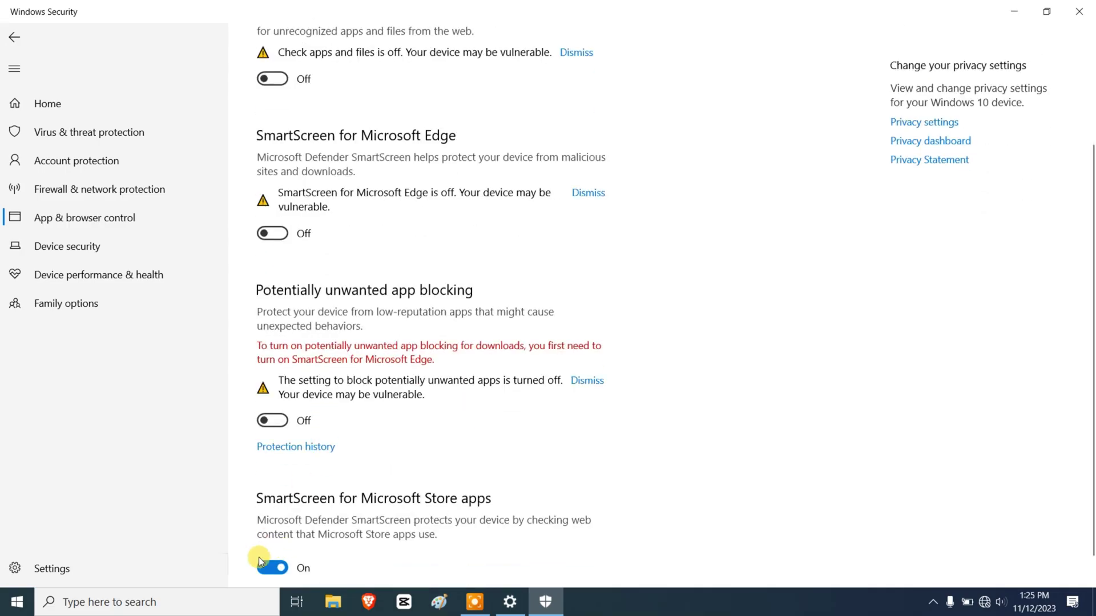
left_click(263, 563)
scroll(501, 333, "down", 1)
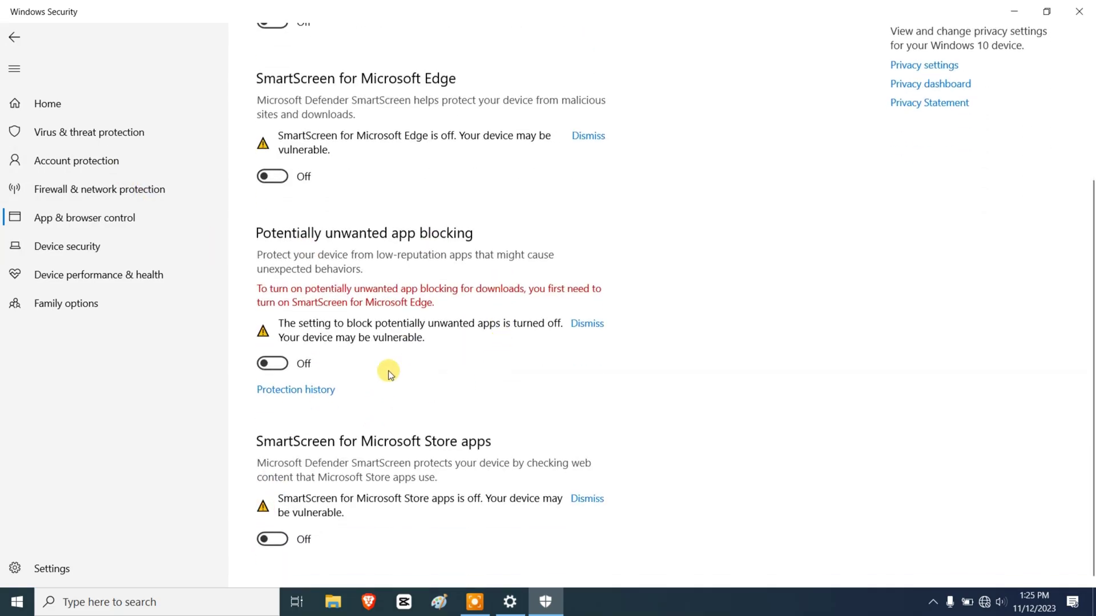
left_click(50, 103)
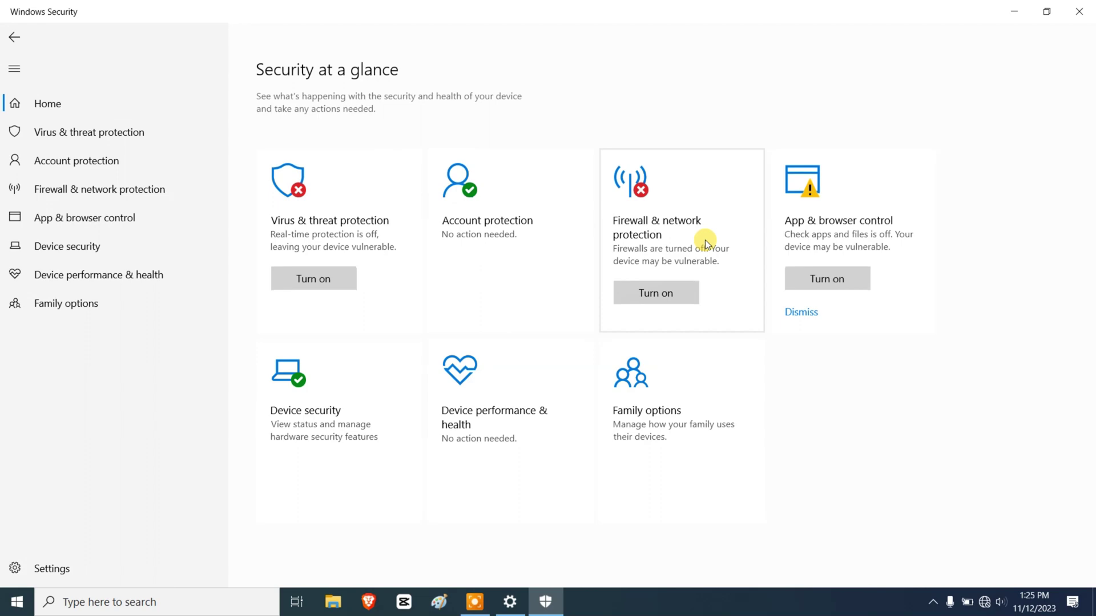
Step: Set Control flow guard (CFG) and Data Execution Prevention to Off by default
left_click(836, 219)
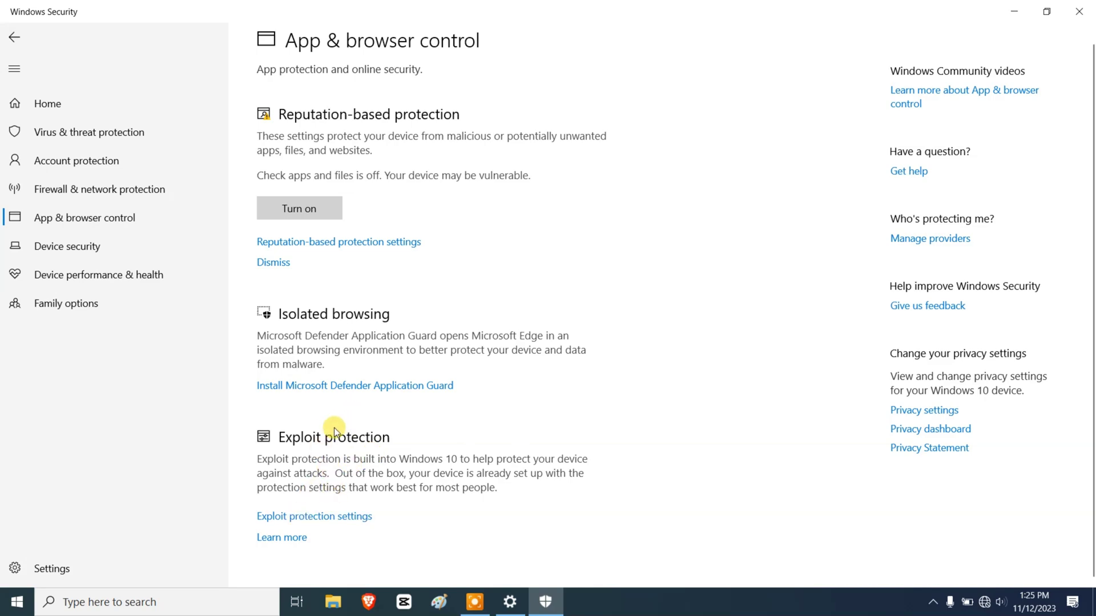
left_click(346, 520)
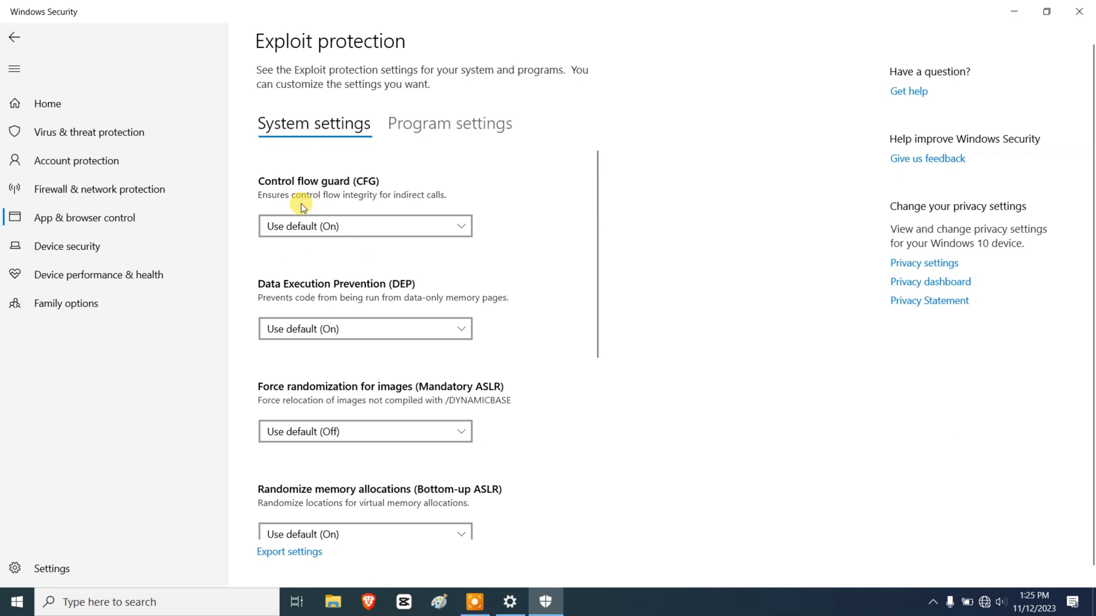
left_click(362, 225)
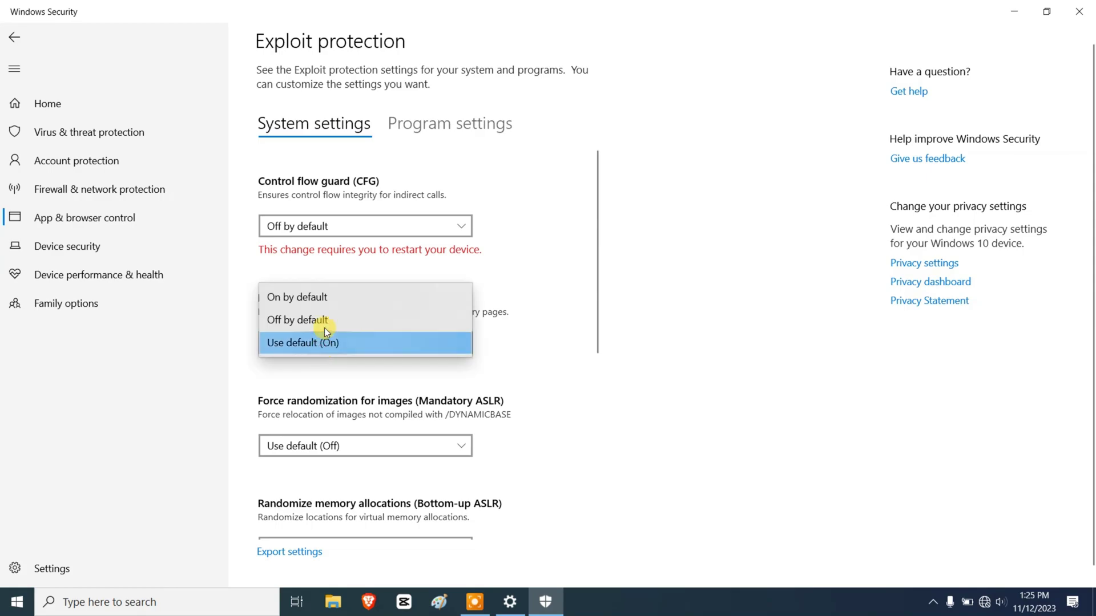
left_click(324, 327)
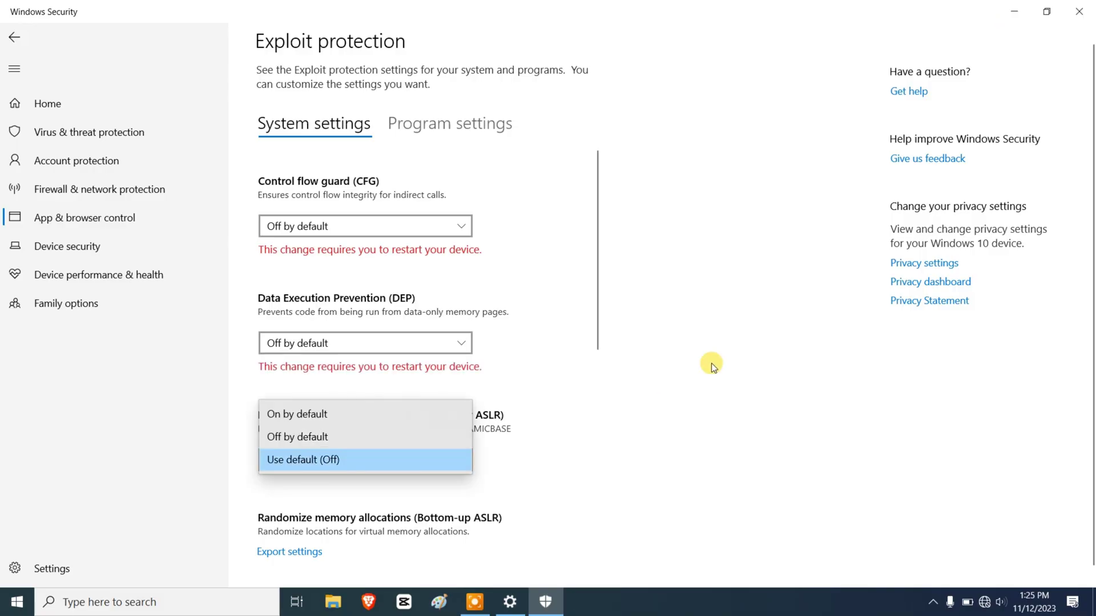
scroll(754, 319, "down", 1)
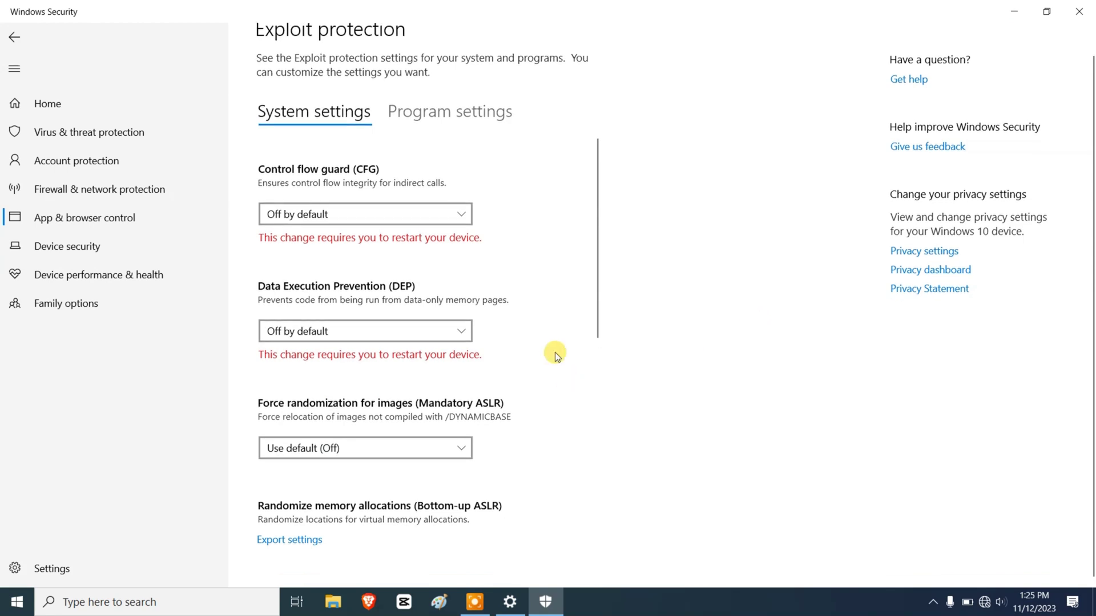
Step: Review the per-program exploit settings, expanding ExtExport.exe, then return to the overview
left_click(418, 110)
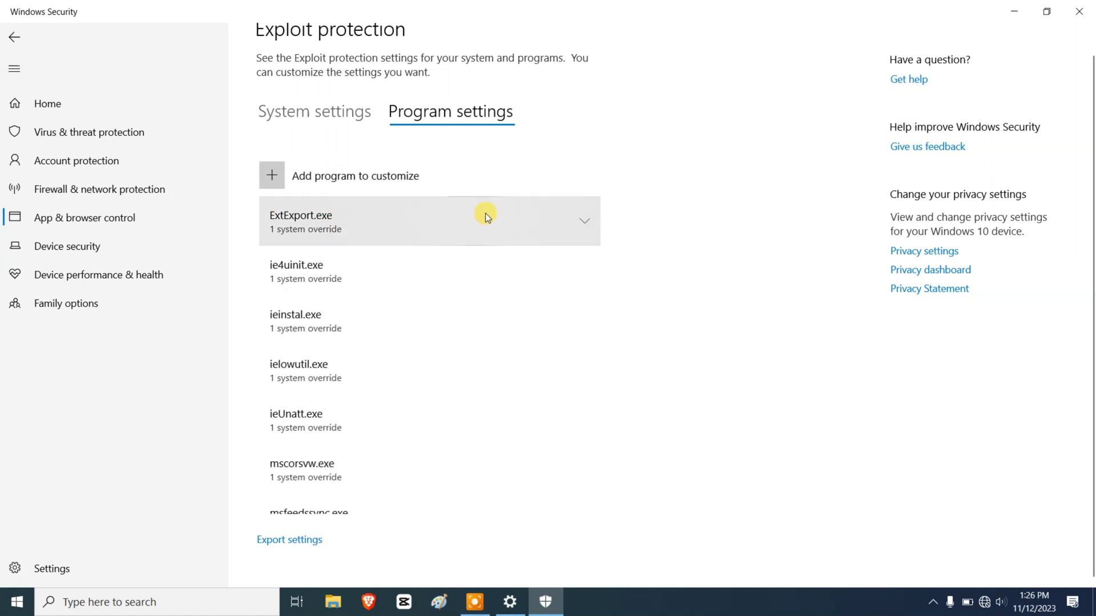
left_click(583, 222)
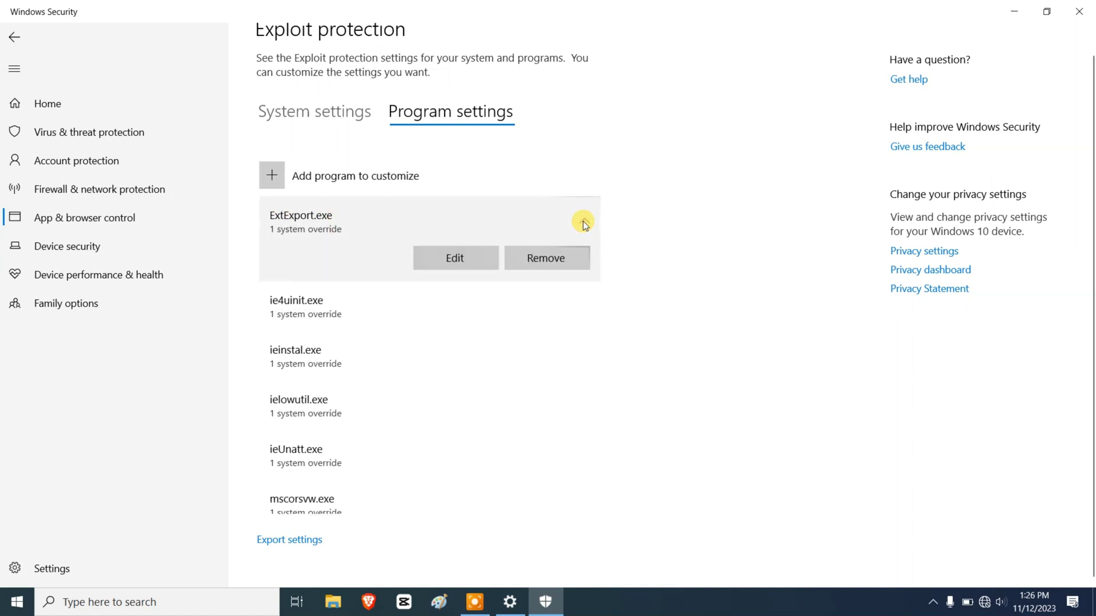
left_click(583, 220)
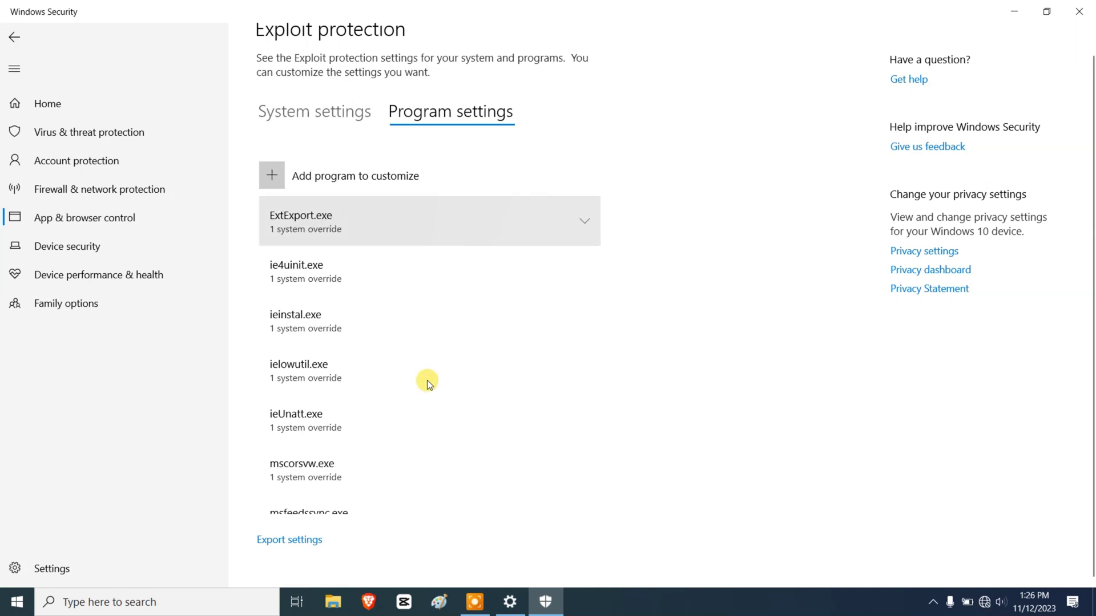
scroll(426, 381, "down", 8)
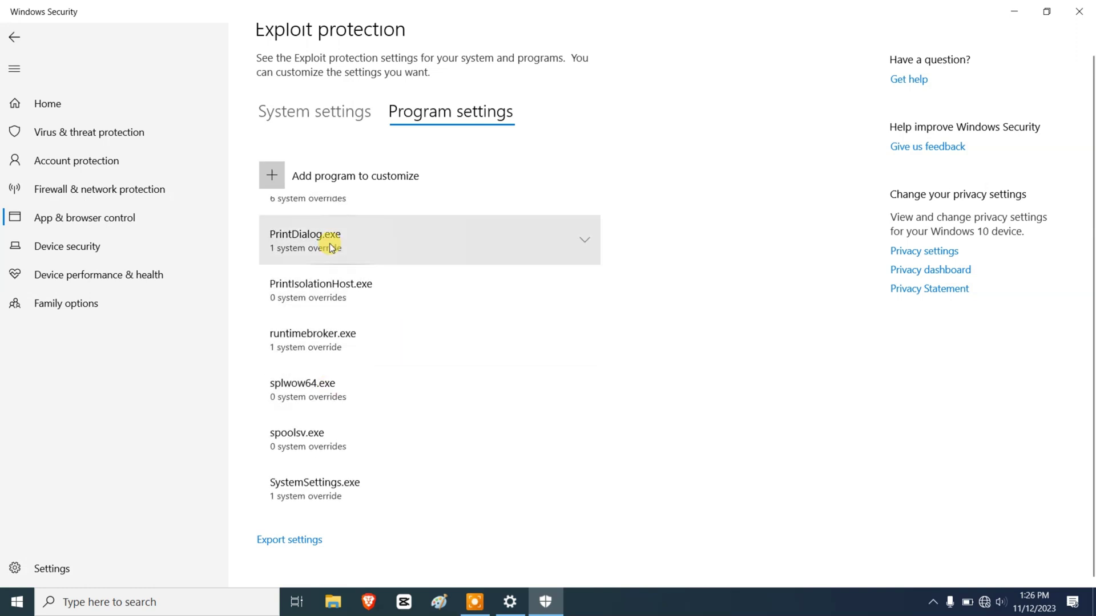
left_click(108, 100)
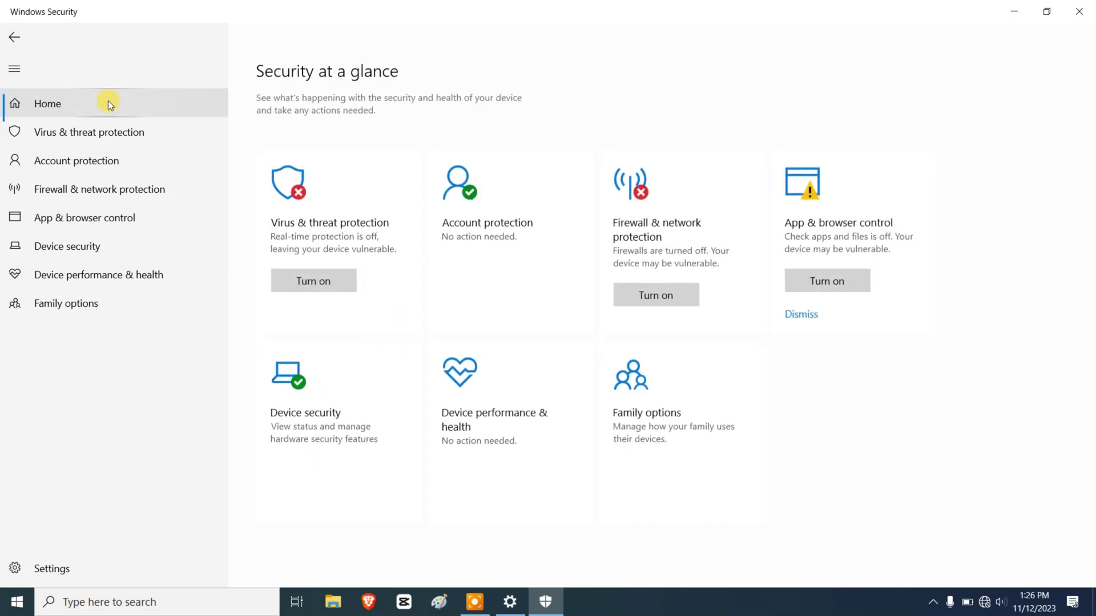
left_click(405, 412)
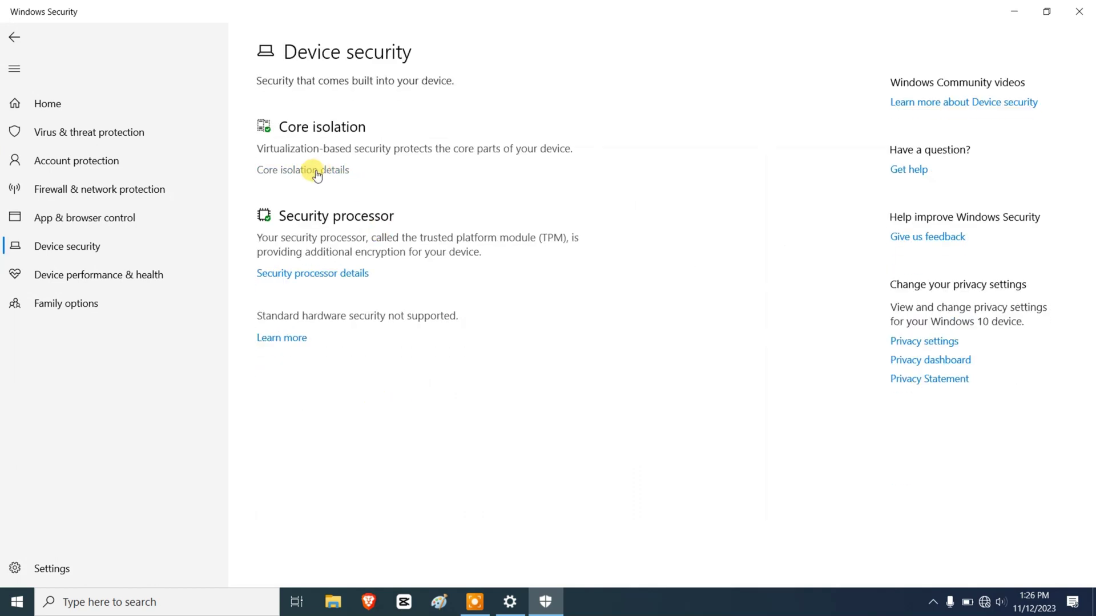
left_click(40, 115)
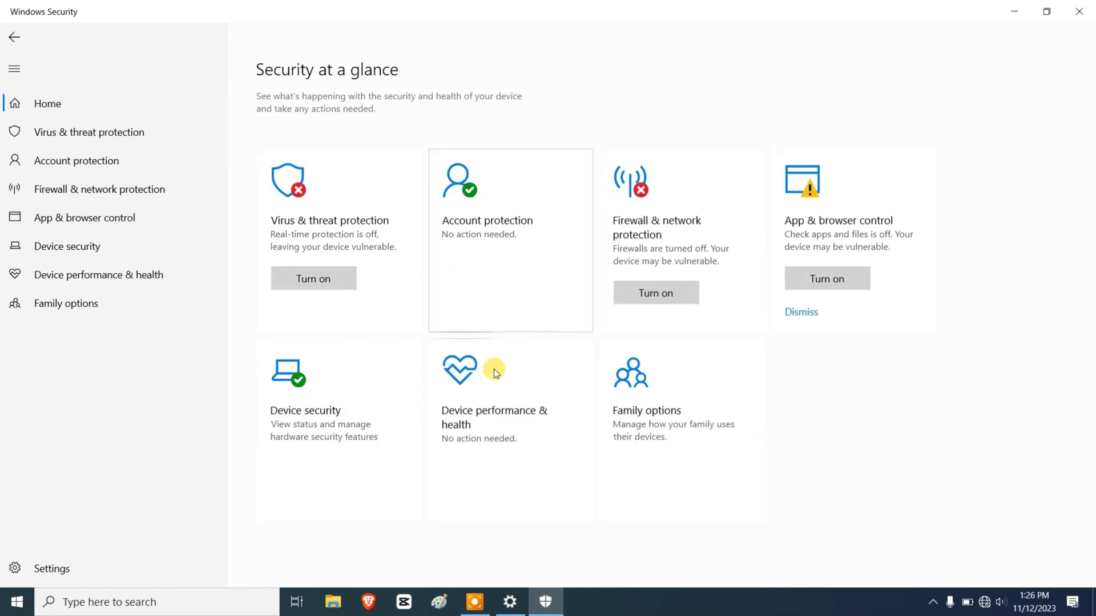